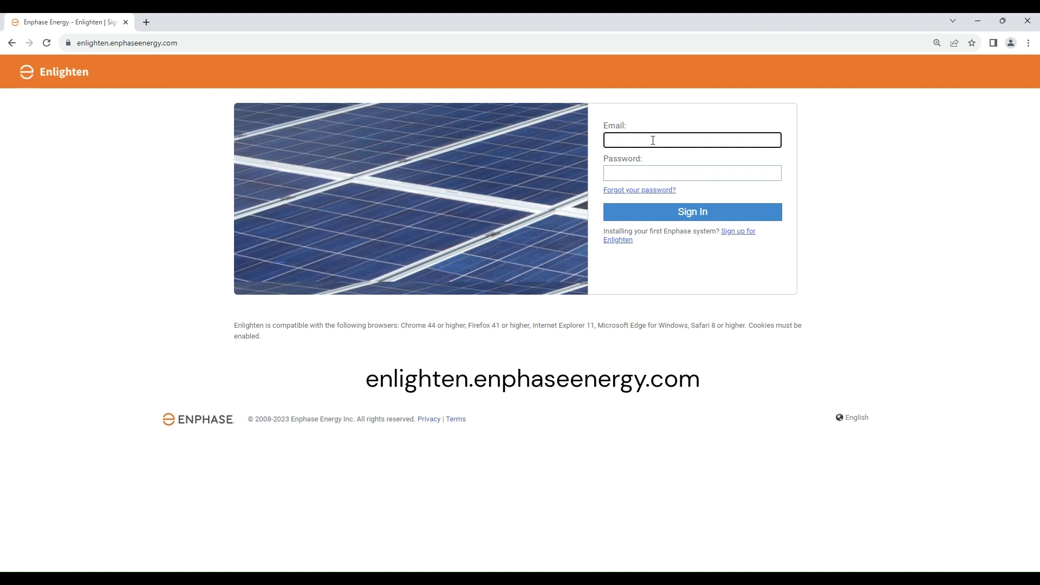
Sign in to Enlighten Manager with the account e-mail and password
type("user@example.com")
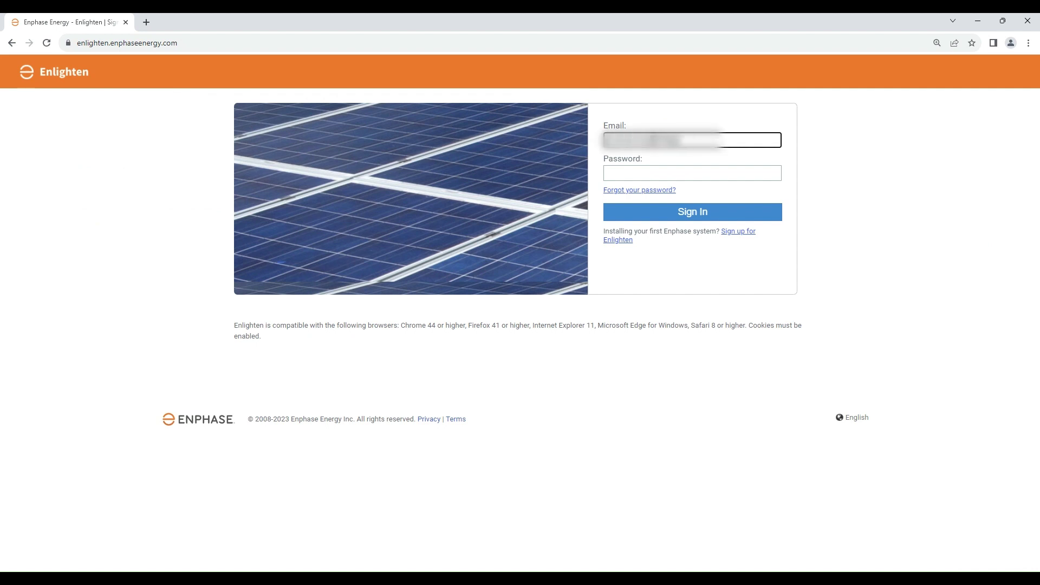
left_click(692, 173)
type("*********")
key("Return")
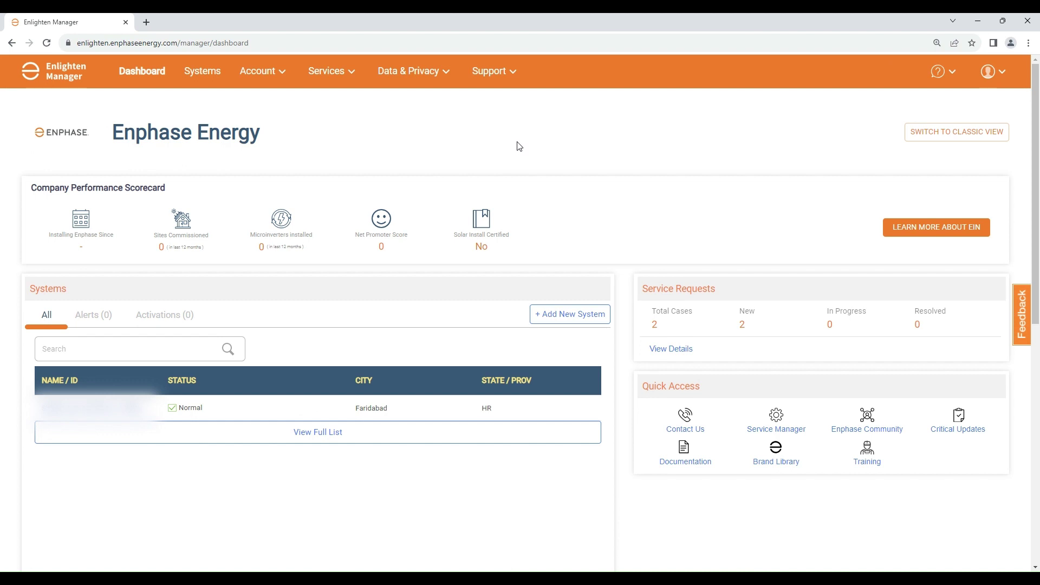
Open the Systems list from the top navigation to reach the system's array view
left_click(211, 75)
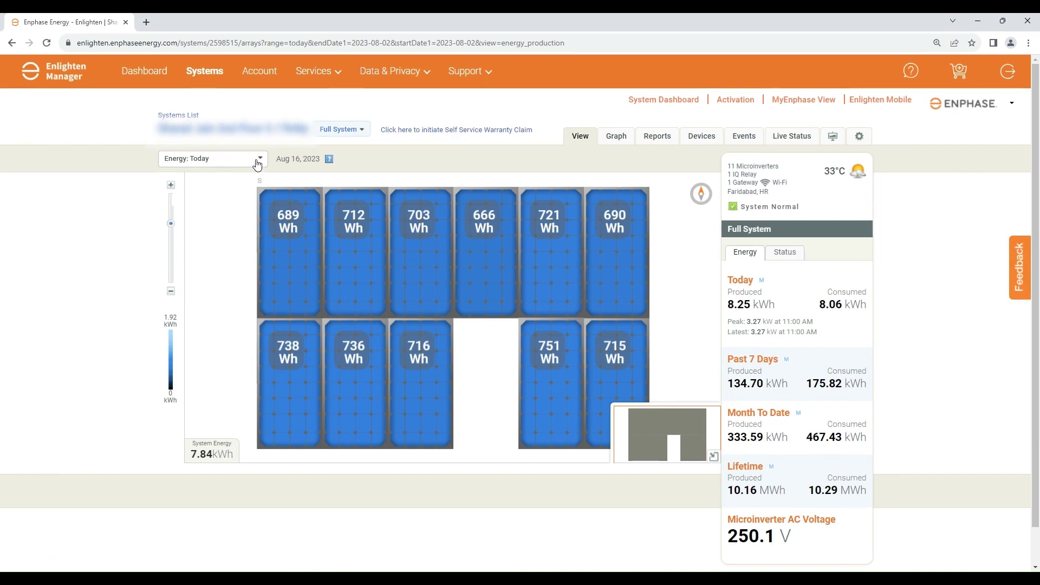
left_click(262, 158)
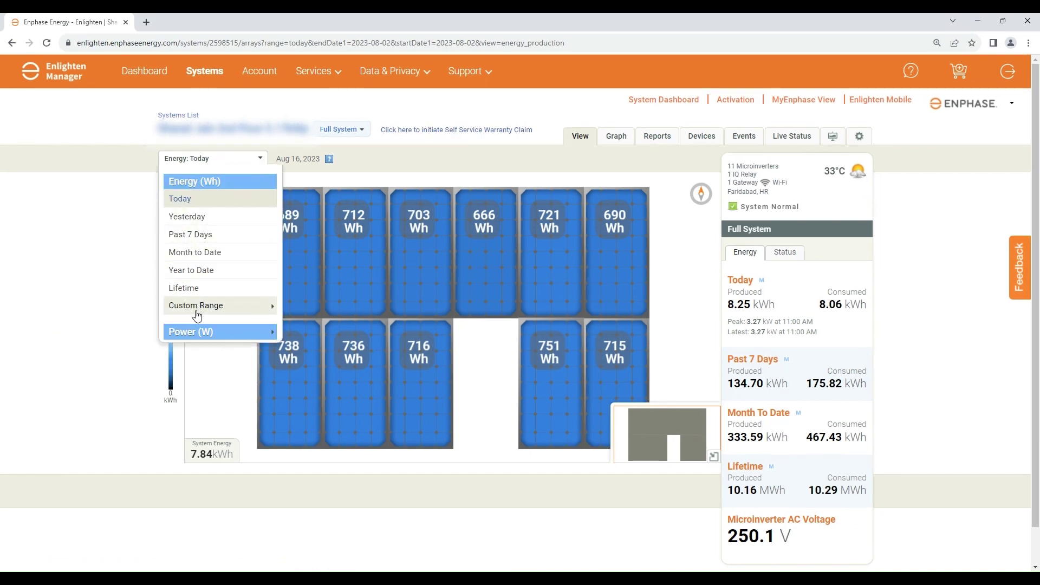
left_click(195, 332)
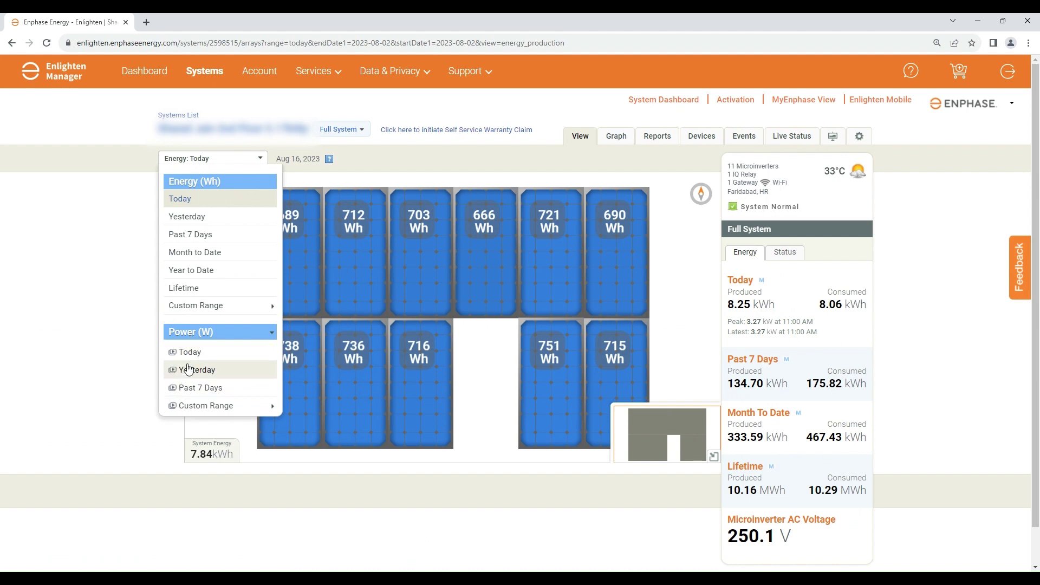
left_click(187, 353)
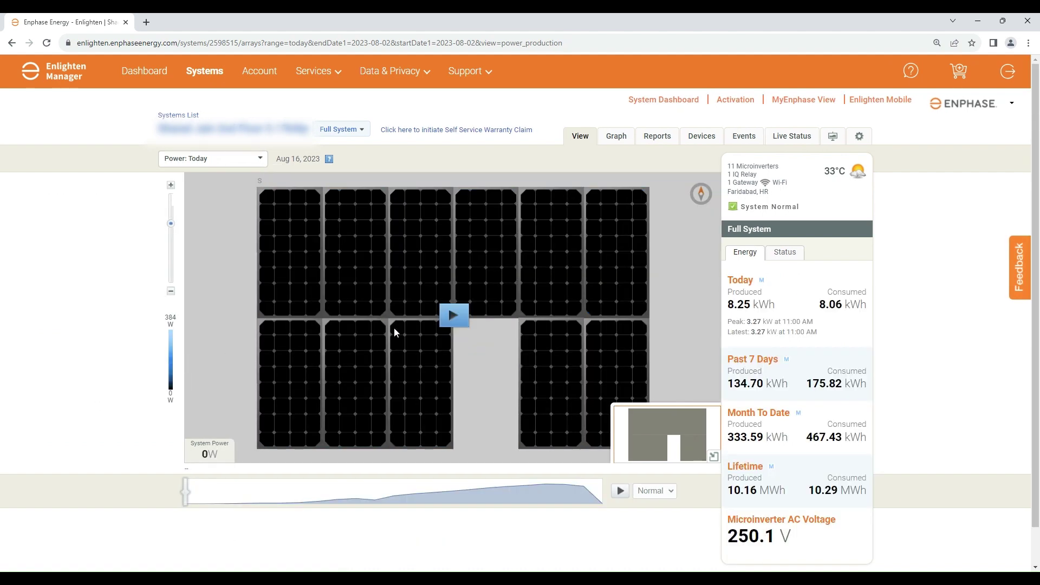
left_click(453, 316)
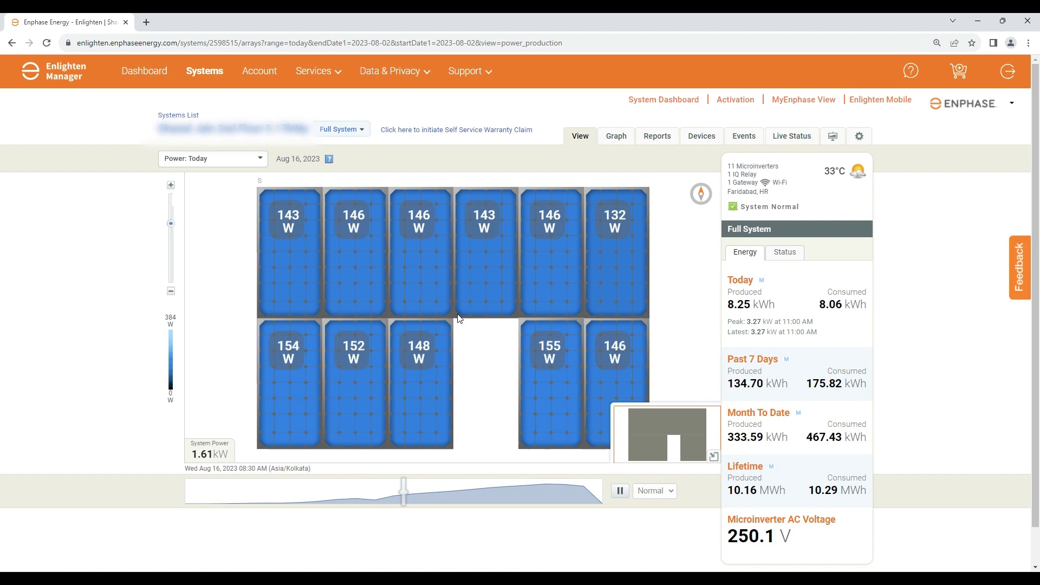
left_click(217, 159)
left_click(187, 197)
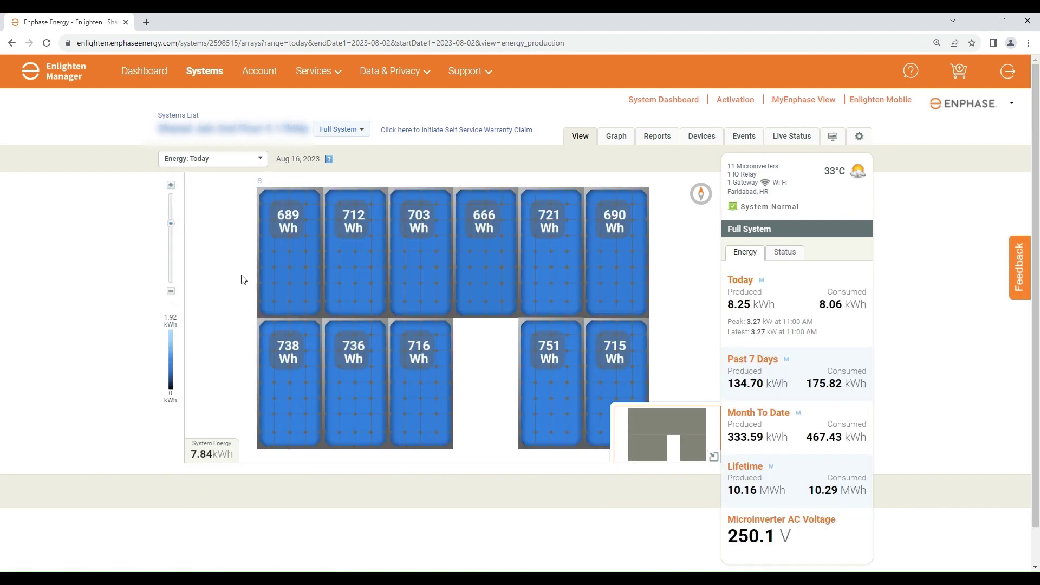
mouse_move(288, 237)
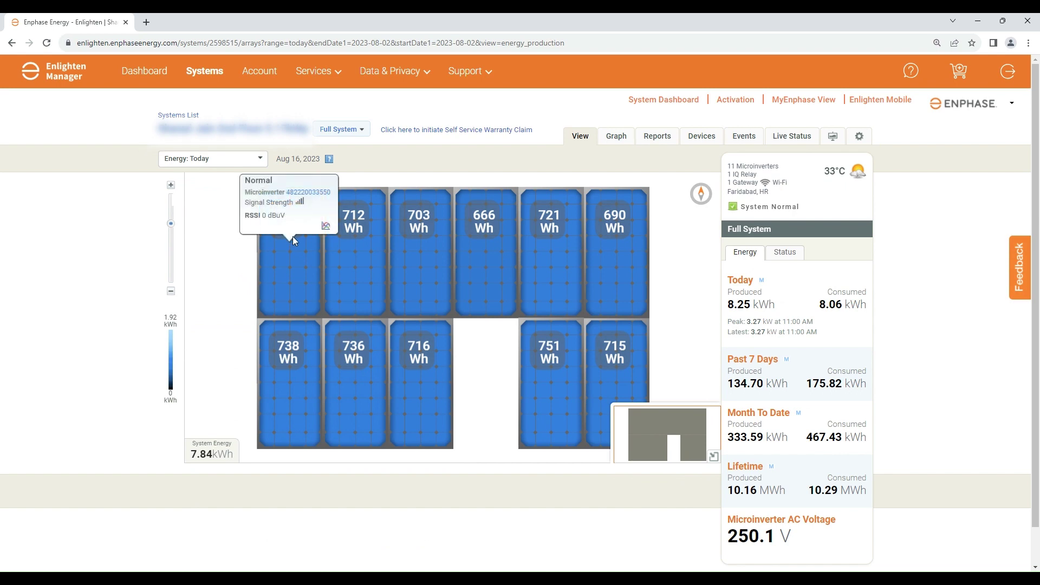
left_click(325, 227)
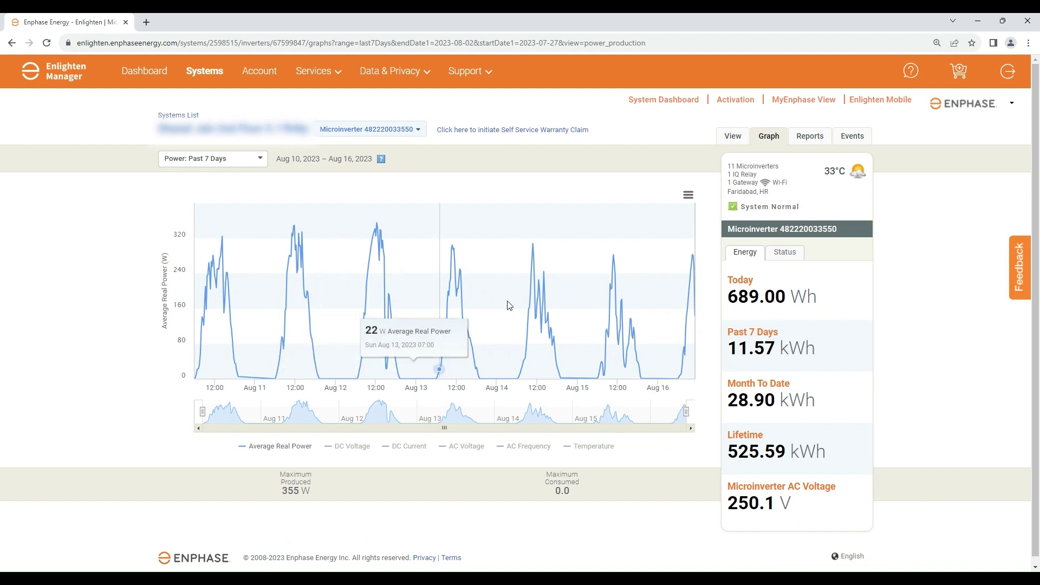
left_click_drag(578, 324, 648, 315)
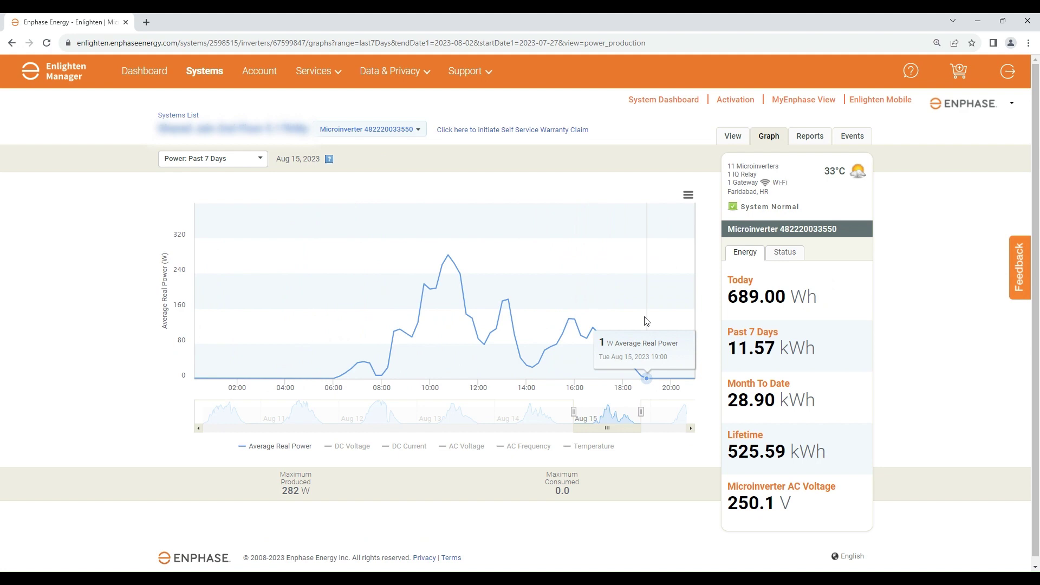
left_click(593, 446)
left_click(525, 446)
left_click(466, 446)
left_click(420, 455)
left_click(359, 455)
left_click(294, 454)
mouse_move(450, 308)
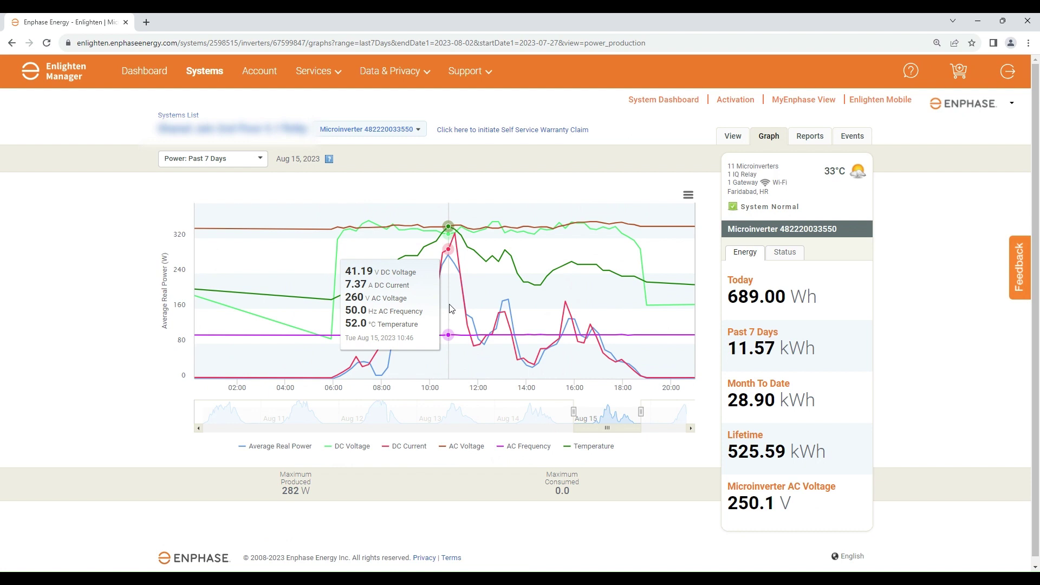
left_click(803, 142)
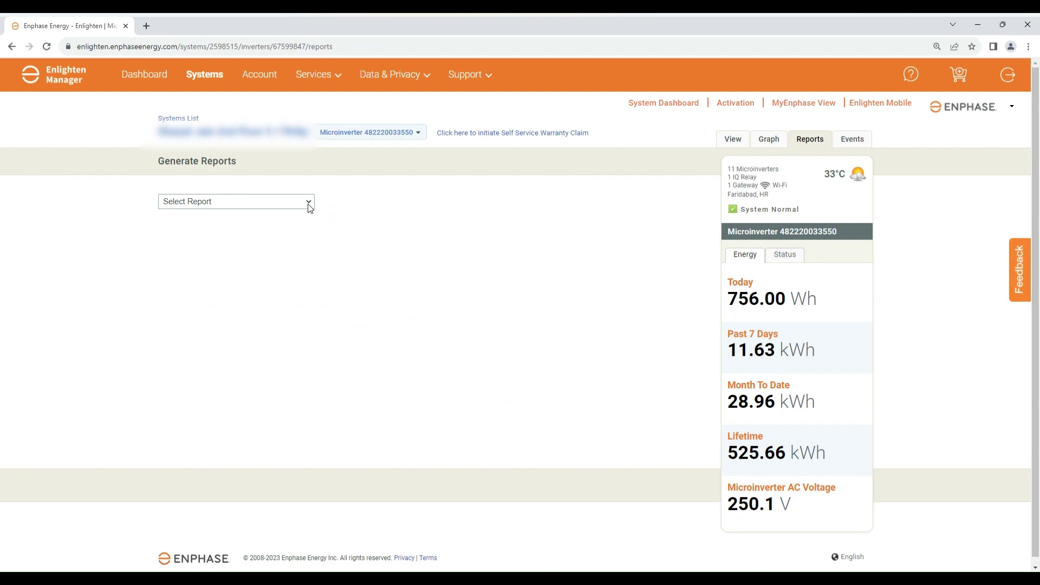
Generate the Microinverter Energy Production report for 8/1/23 to 8/15/23
left_click(237, 201)
left_click(217, 222)
left_click(293, 241)
left_click(237, 289)
left_click(443, 241)
left_click(383, 319)
left_click(183, 271)
scroll(466, 348, "down", 5)
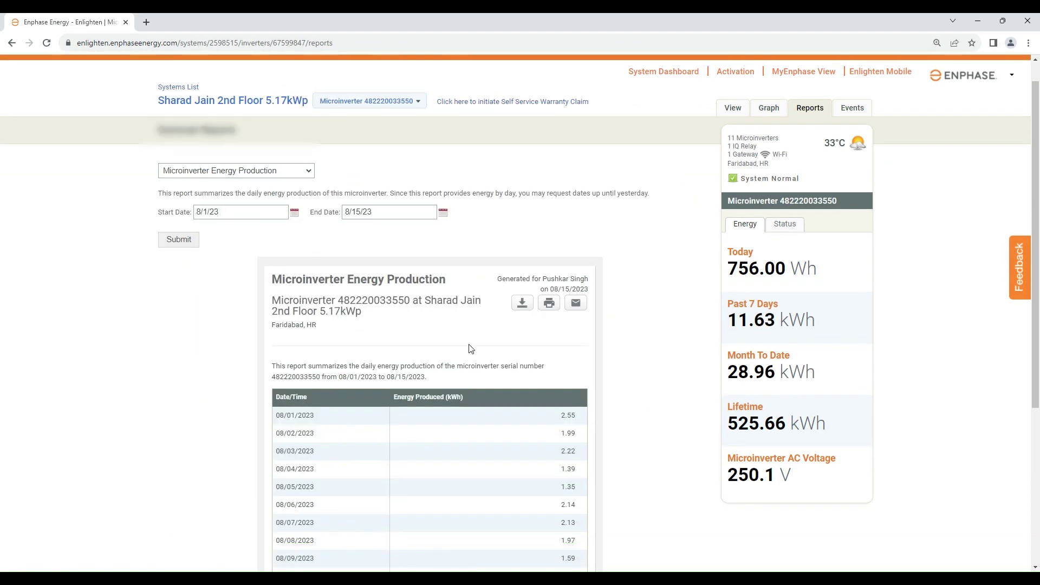
scroll(466, 348, "up", 4)
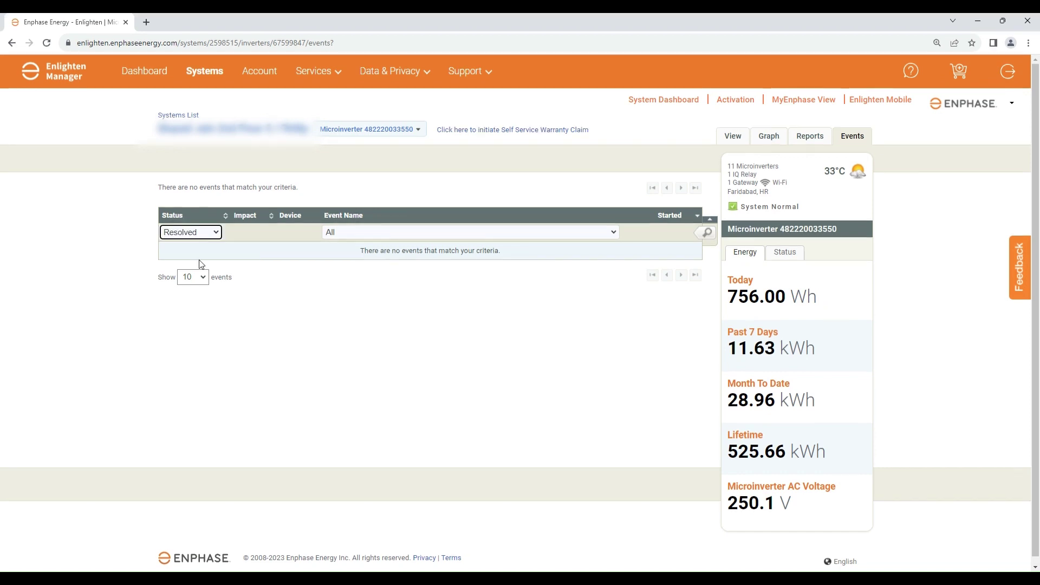
List the microinverter's Resolved events, then switch the view to Full System
left_click(706, 237)
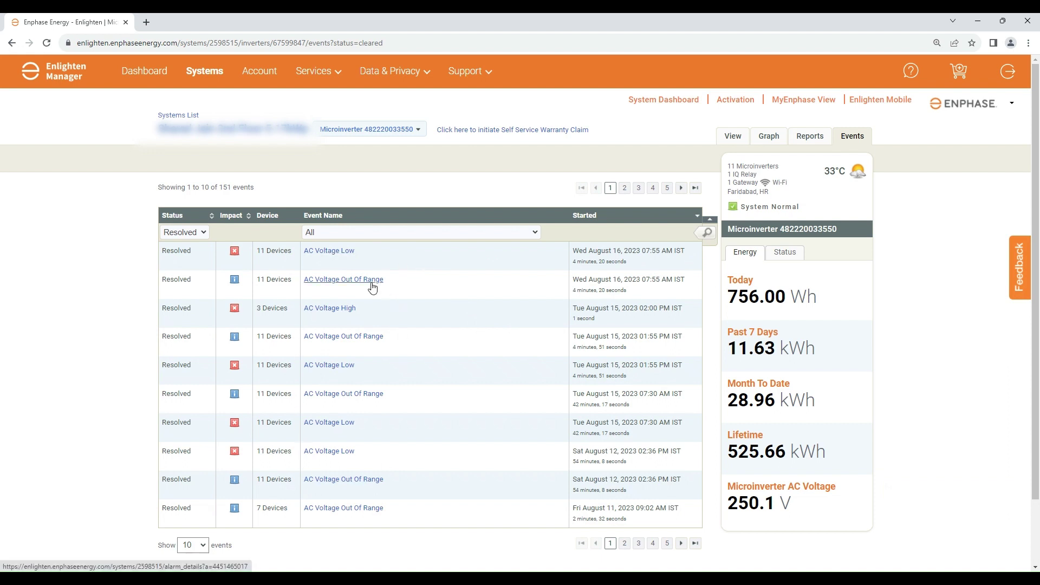
left_click(418, 130)
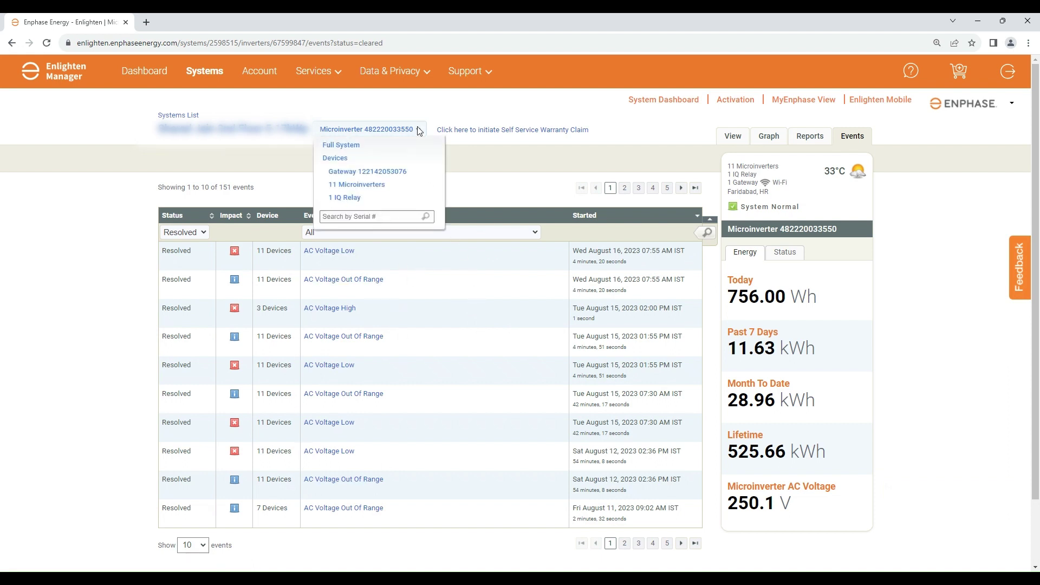
left_click(354, 147)
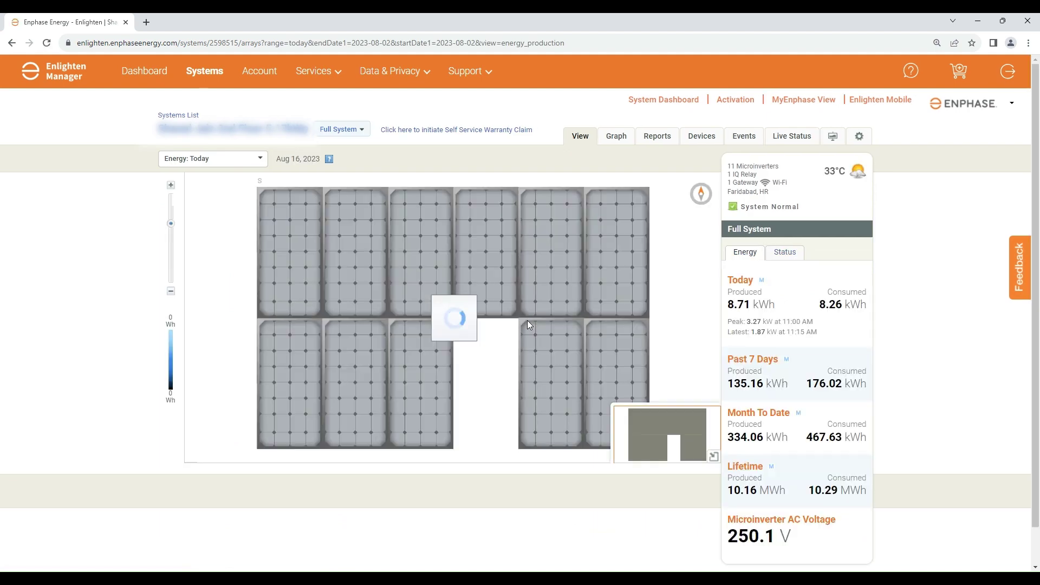
Graph the whole system's power for Aug 15–16 with Show Phases enabled
left_click(620, 139)
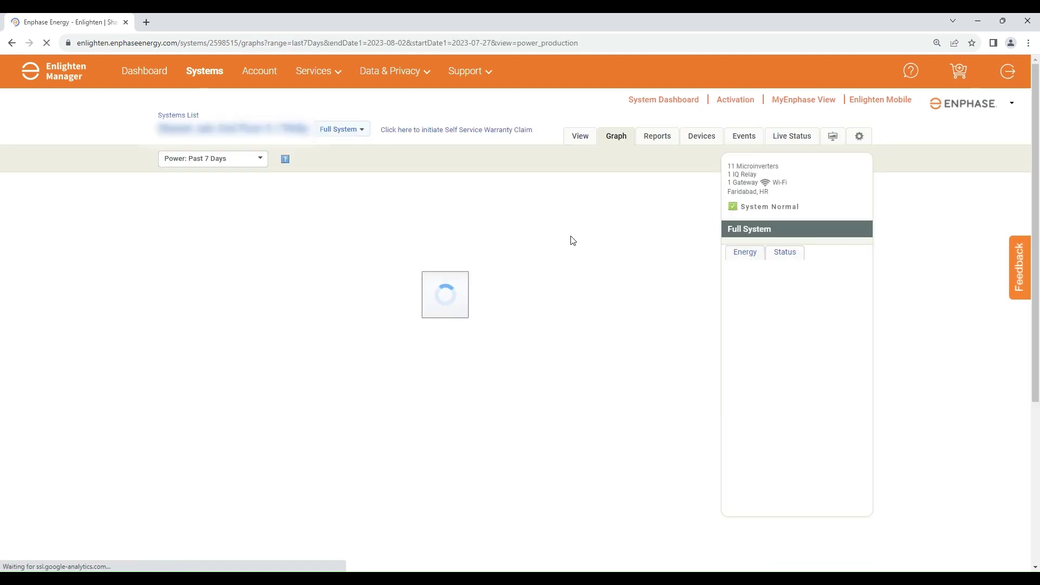
left_click_drag(584, 273, 666, 281)
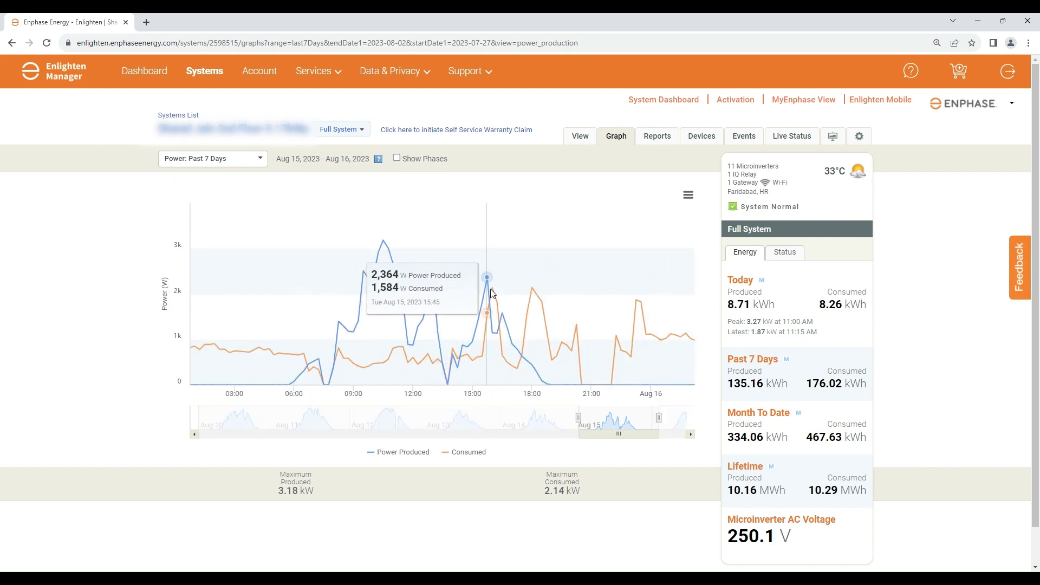
left_click(396, 158)
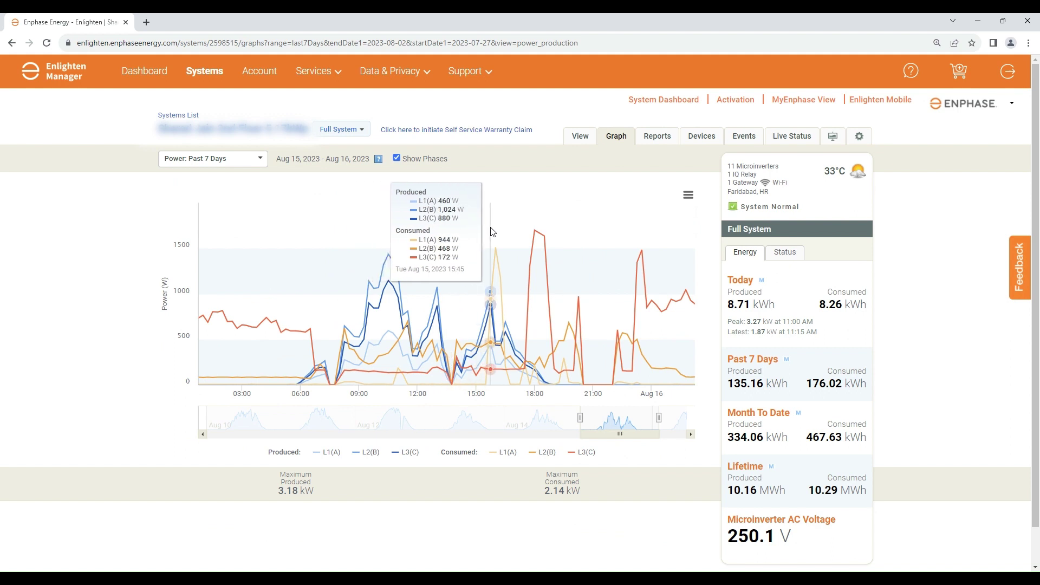
Browse the system's available report types, then go to the Devices list
left_click(657, 139)
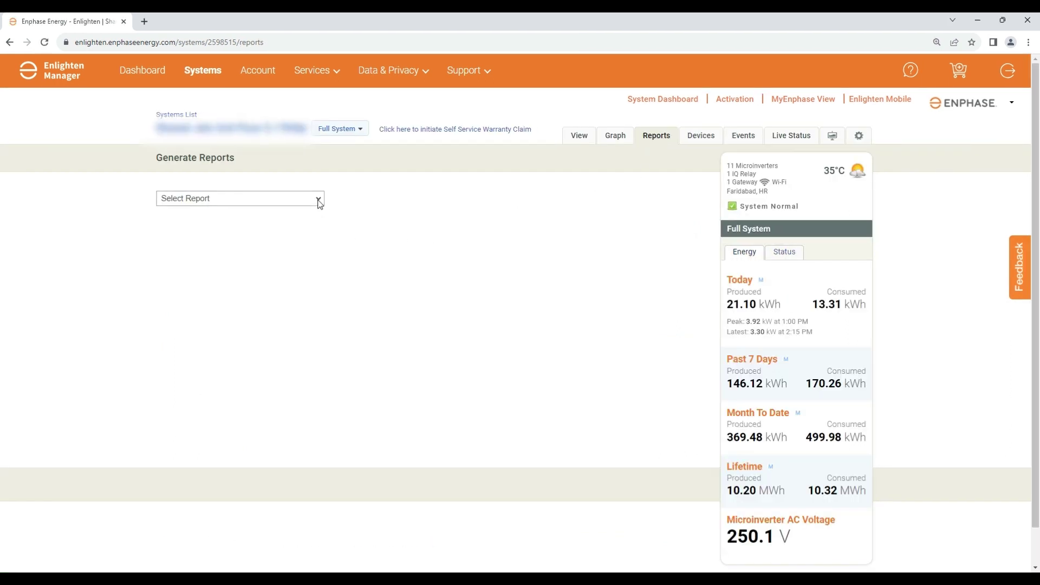
left_click(319, 201)
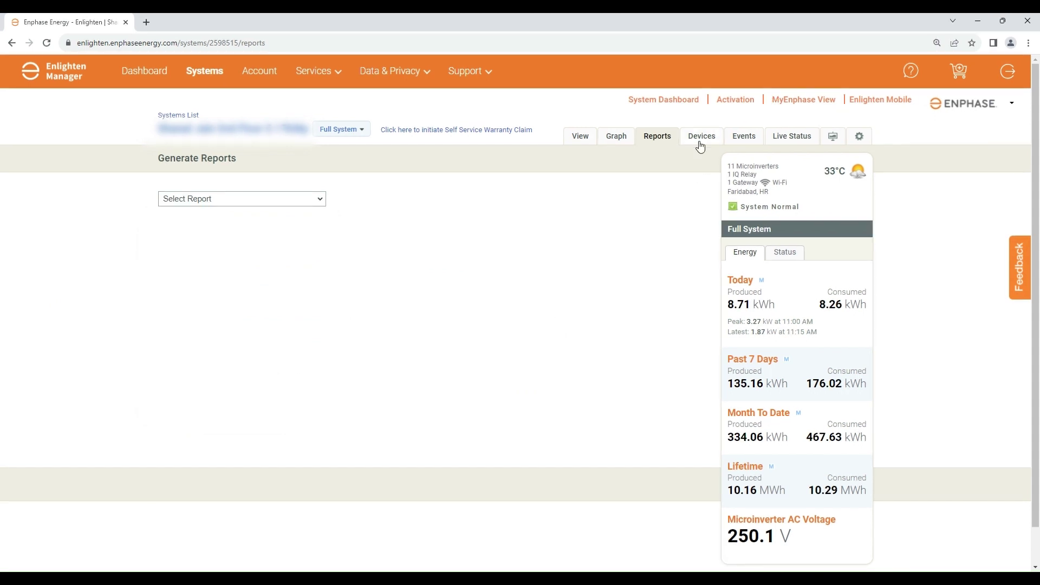
left_click(700, 142)
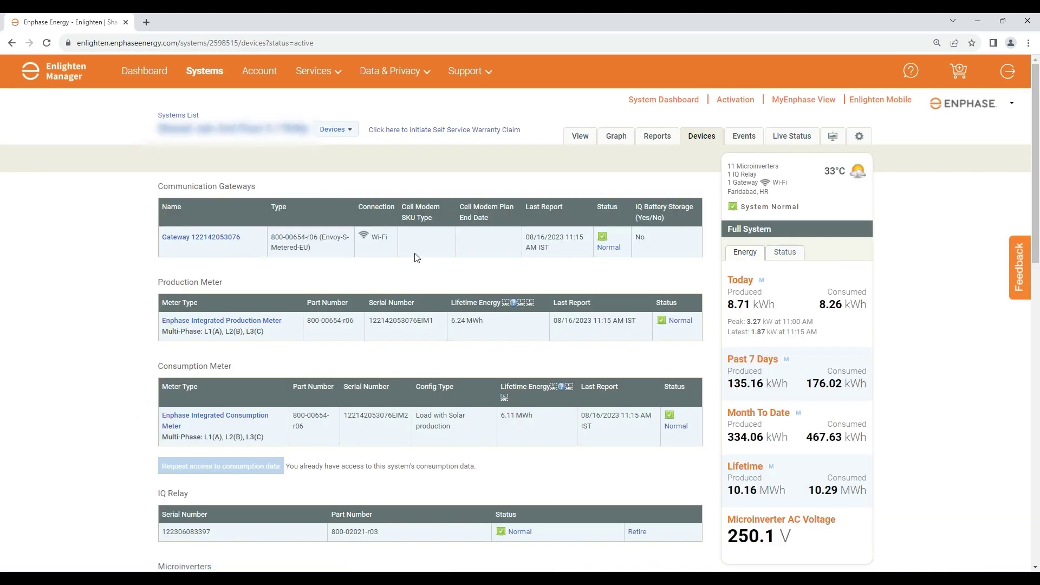
scroll(269, 356, "down", 4)
scroll(401, 325, "down", 6)
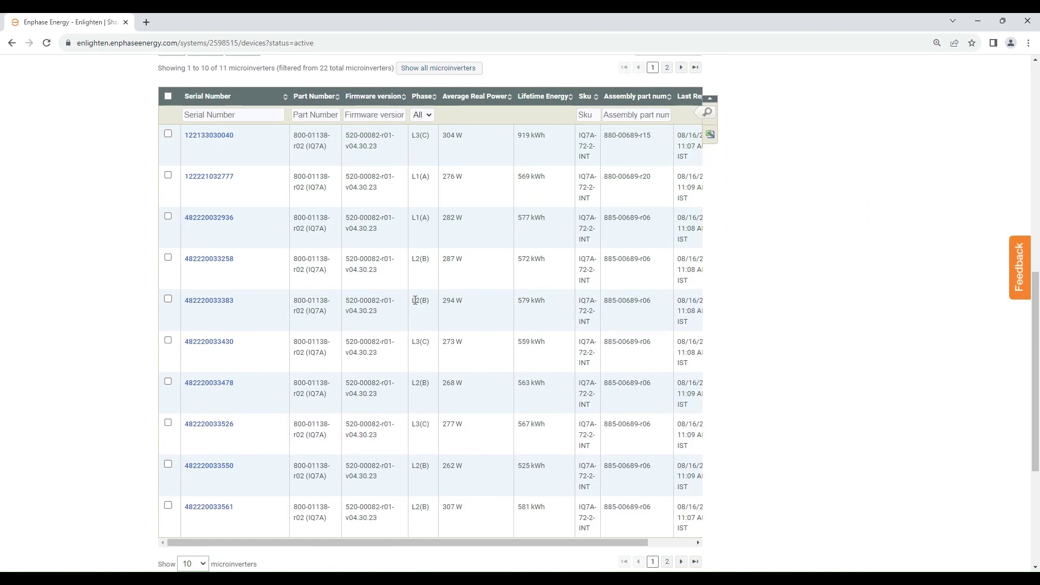
scroll(306, 527, "right", 2)
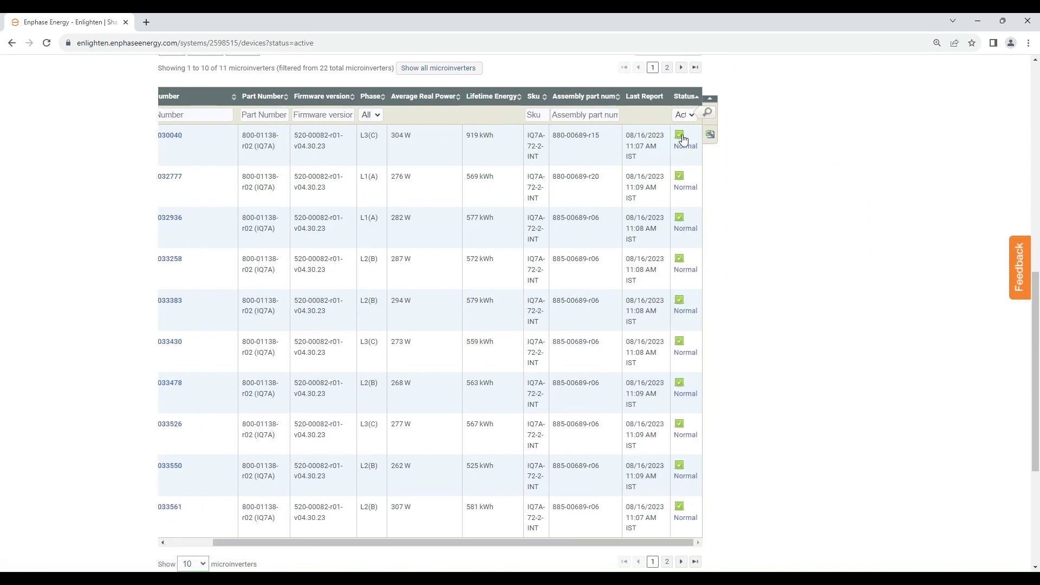
scroll(601, 469, "down", 4)
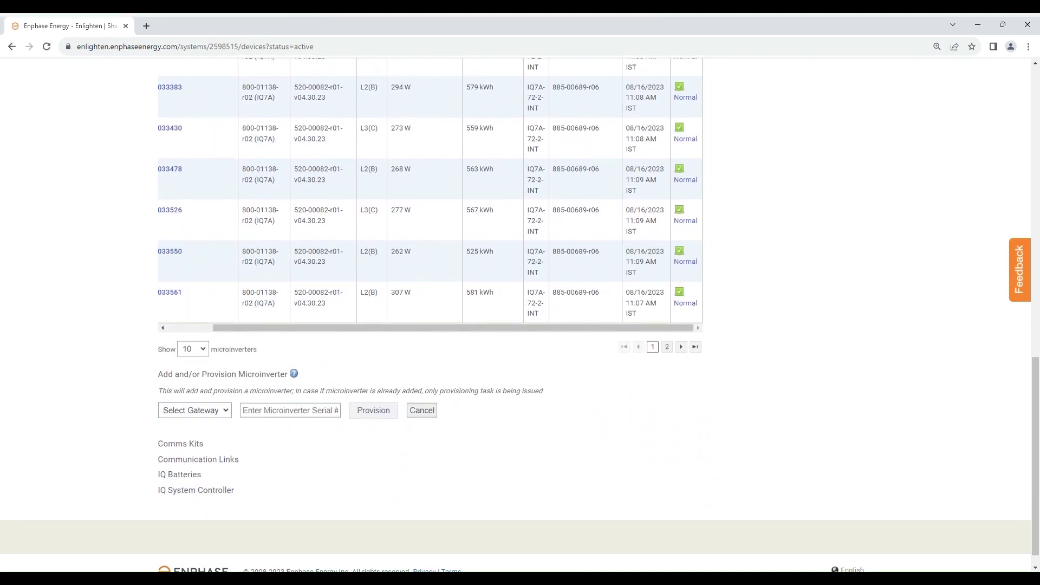
left_click(195, 410)
left_click(193, 423)
left_click(262, 410)
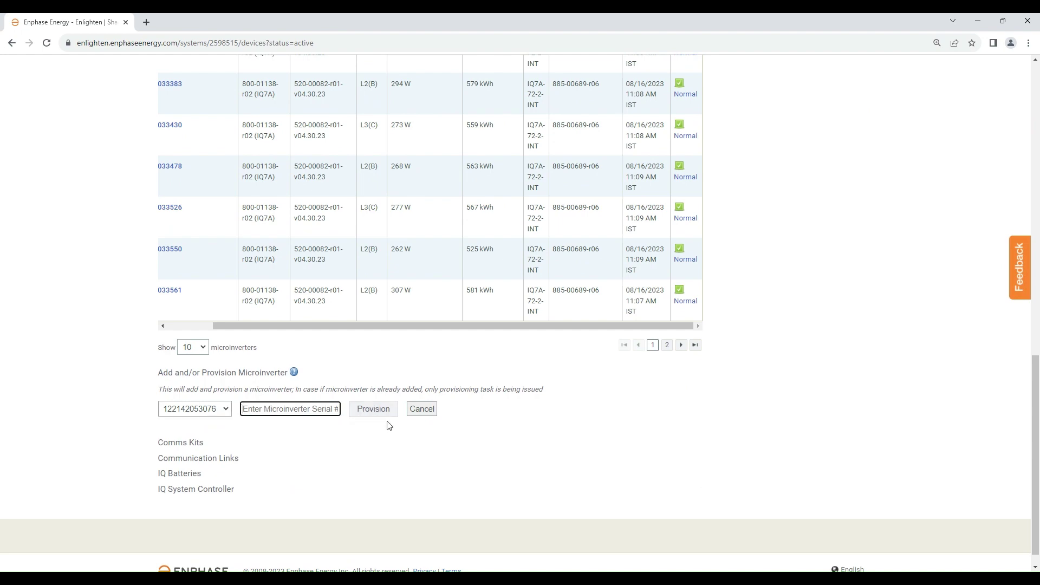
scroll(397, 441, "up", 20)
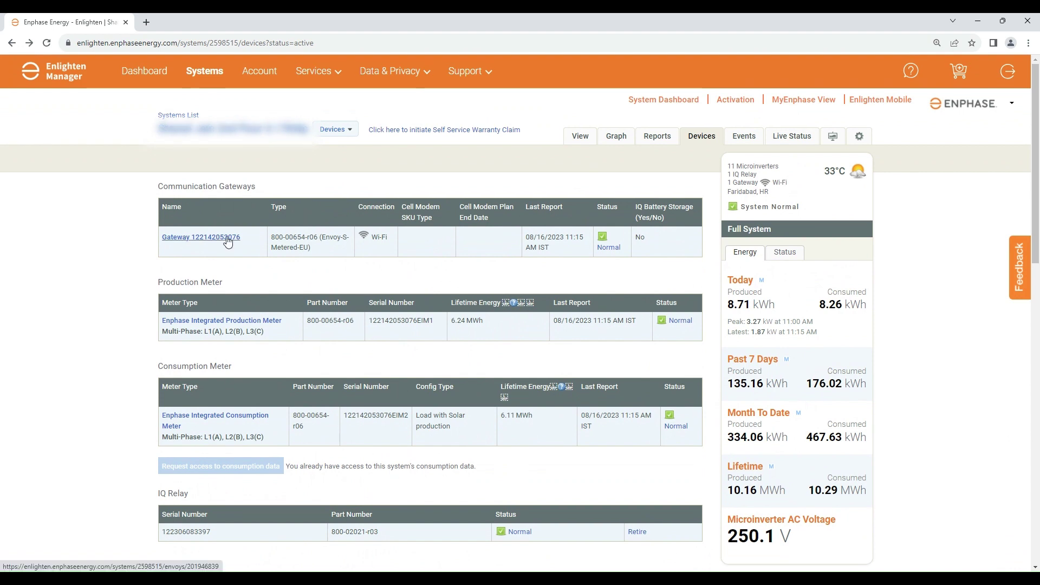
left_click(227, 242)
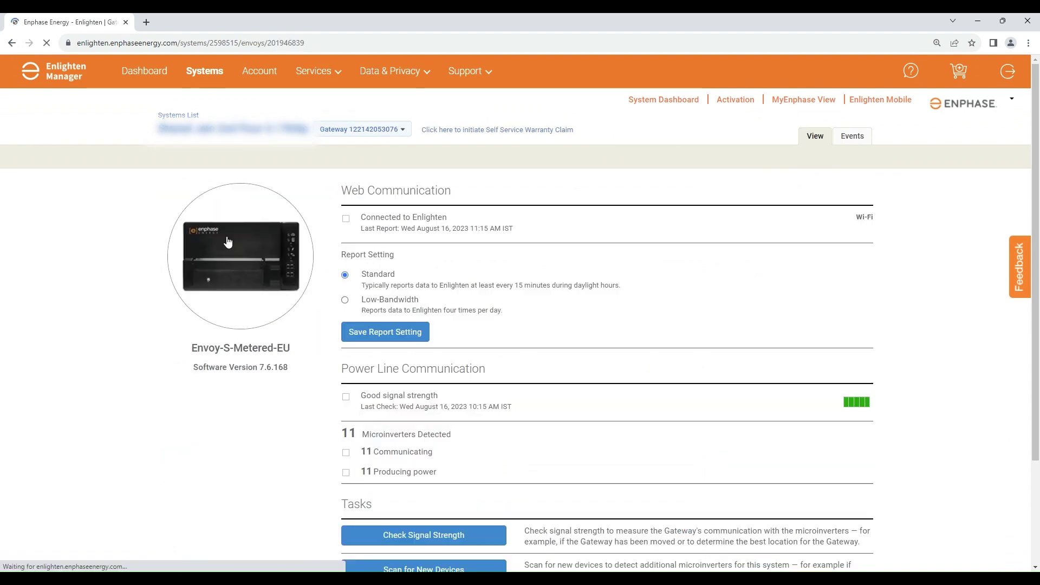
Review the gateway's web and power-line communication status, then open the device switcher dropdown
scroll(436, 279, "down", 3)
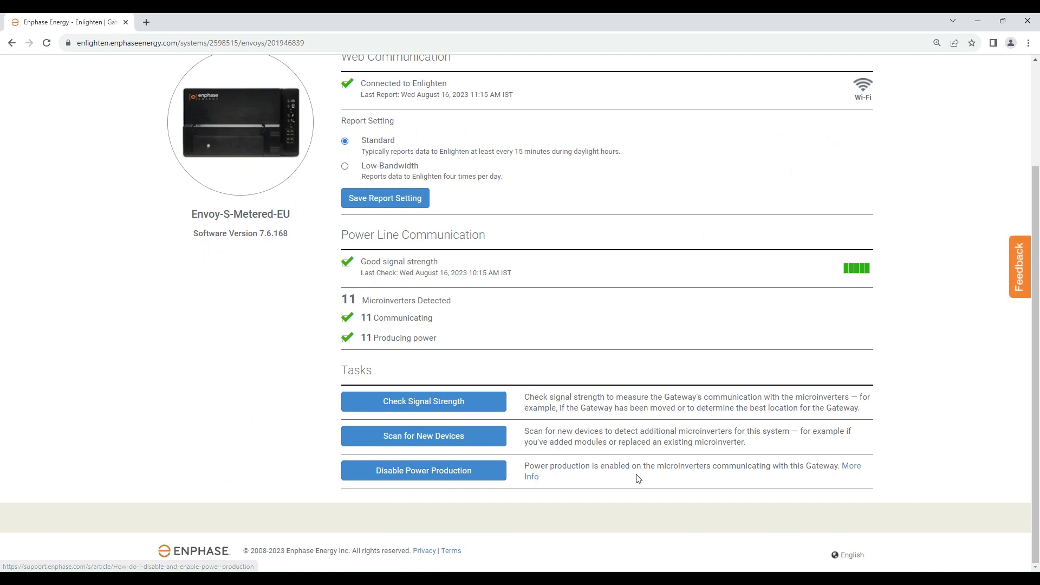
scroll(491, 456, "up", 1)
scroll(489, 451, "up", 4)
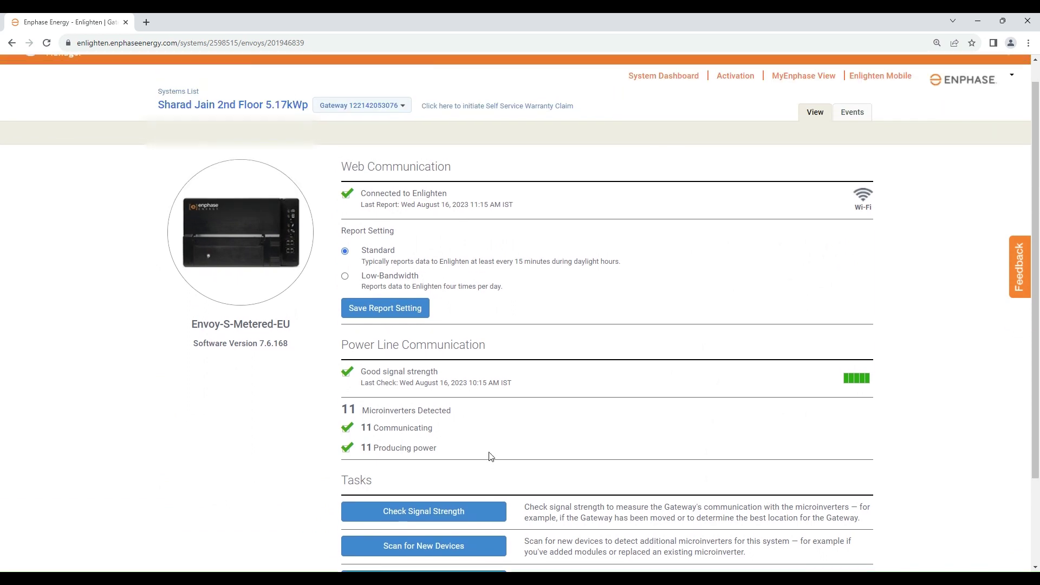
left_click(404, 130)
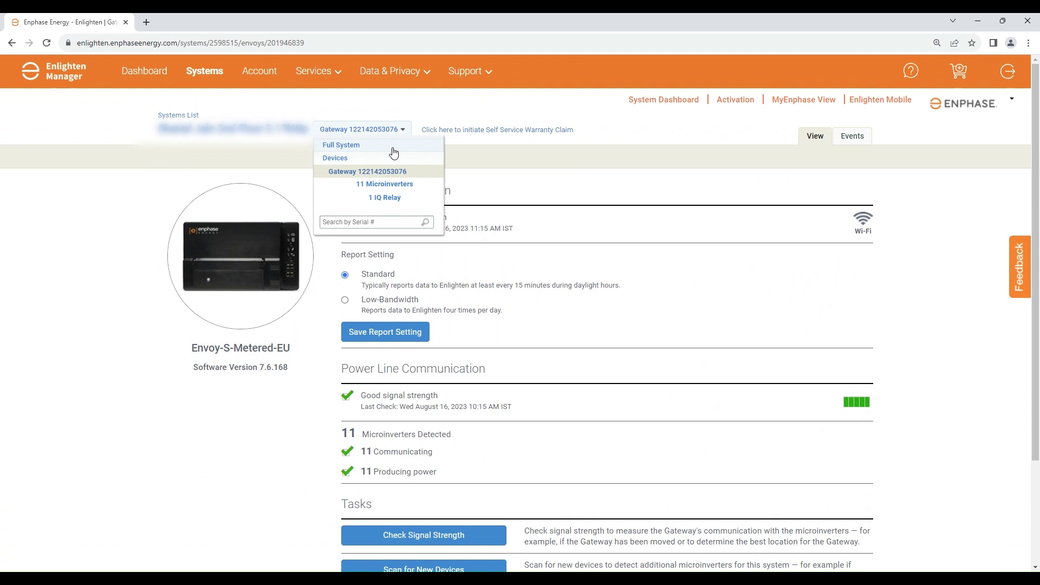
Open Production Meter settings, view Reverse Polarity options, cancel, and return to Devices
left_click(331, 158)
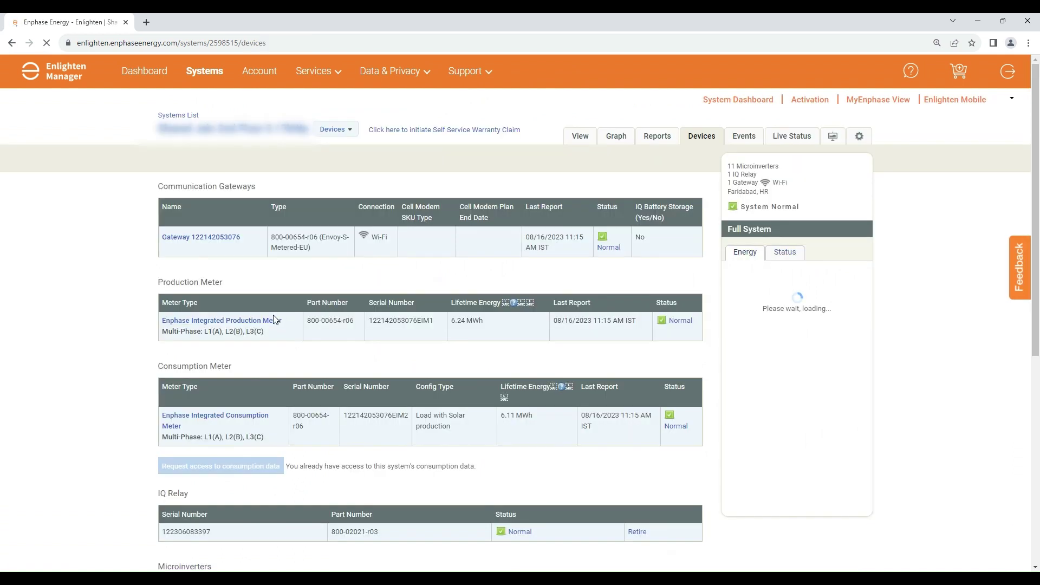
left_click(262, 325)
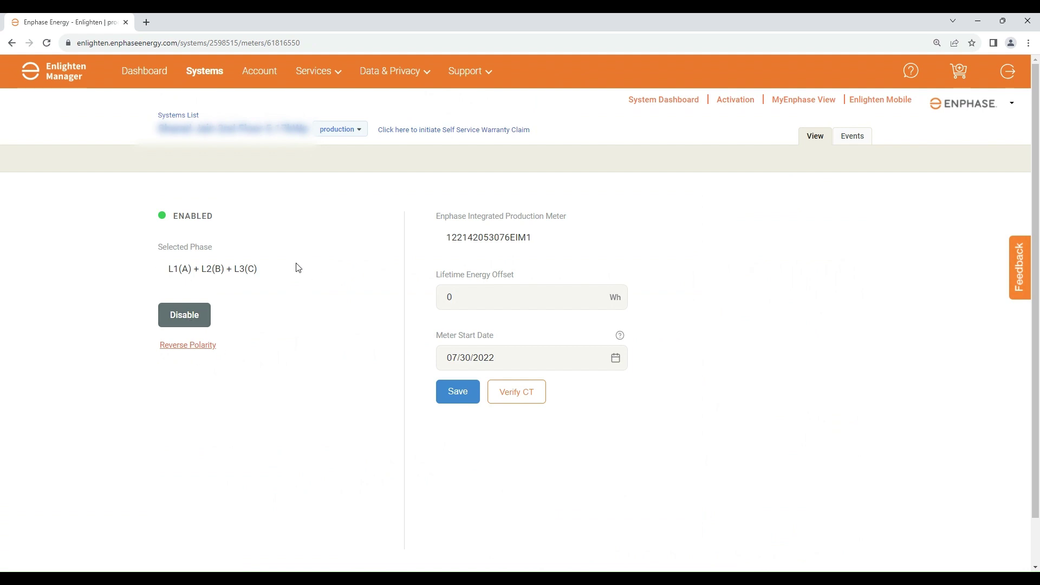
left_click(214, 345)
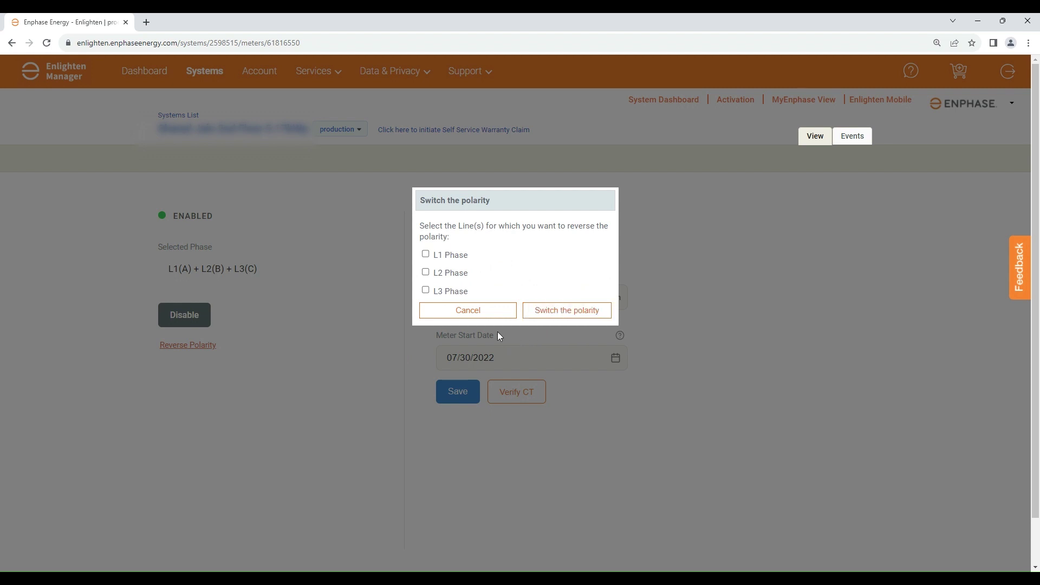
left_click(480, 312)
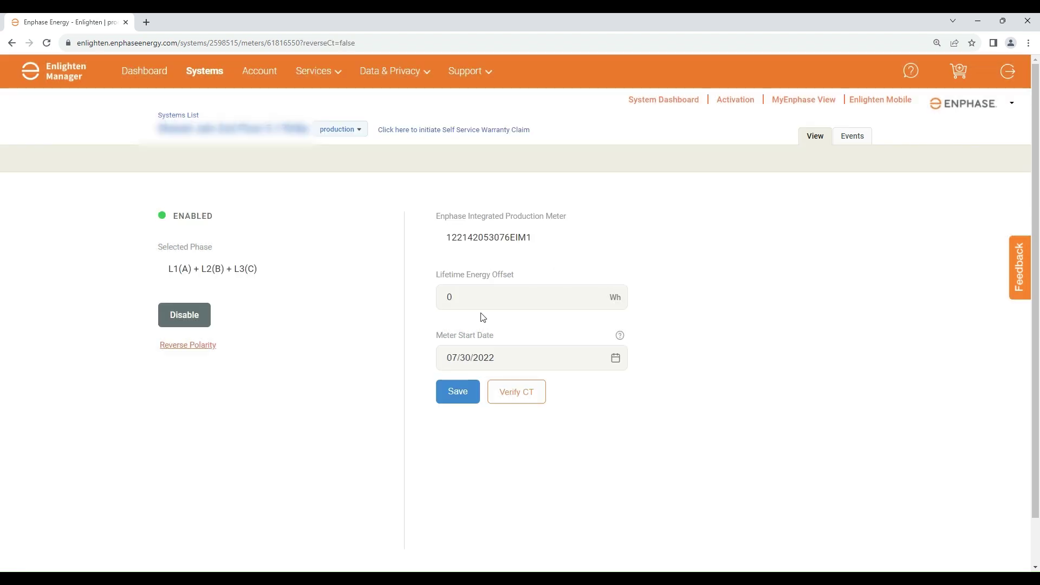
left_click(362, 132)
left_click(347, 161)
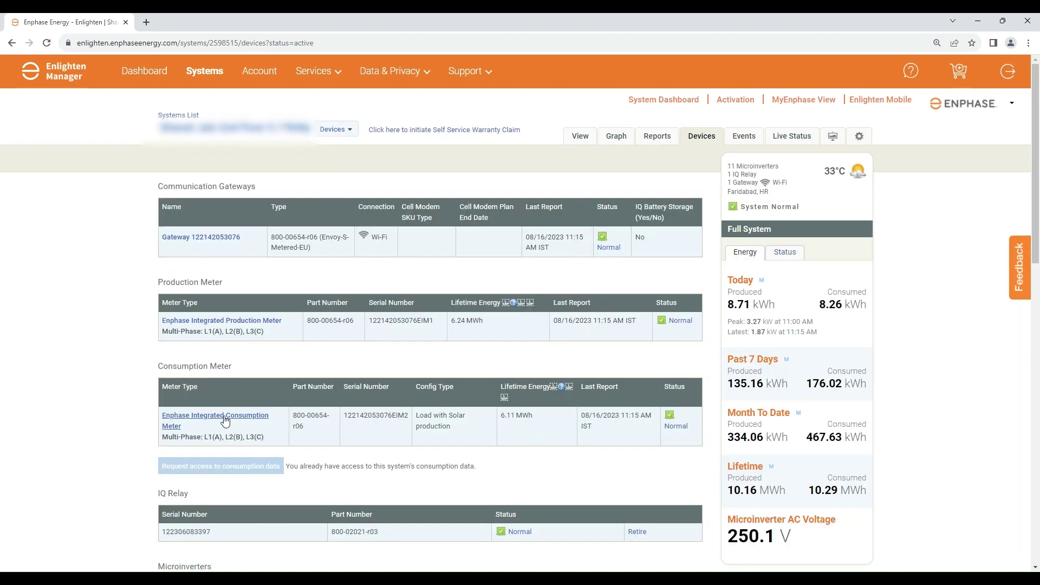
Open Consumption Meter settings, view Reverse Polarity options, cancel unchanged, and return to Devices
left_click(225, 420)
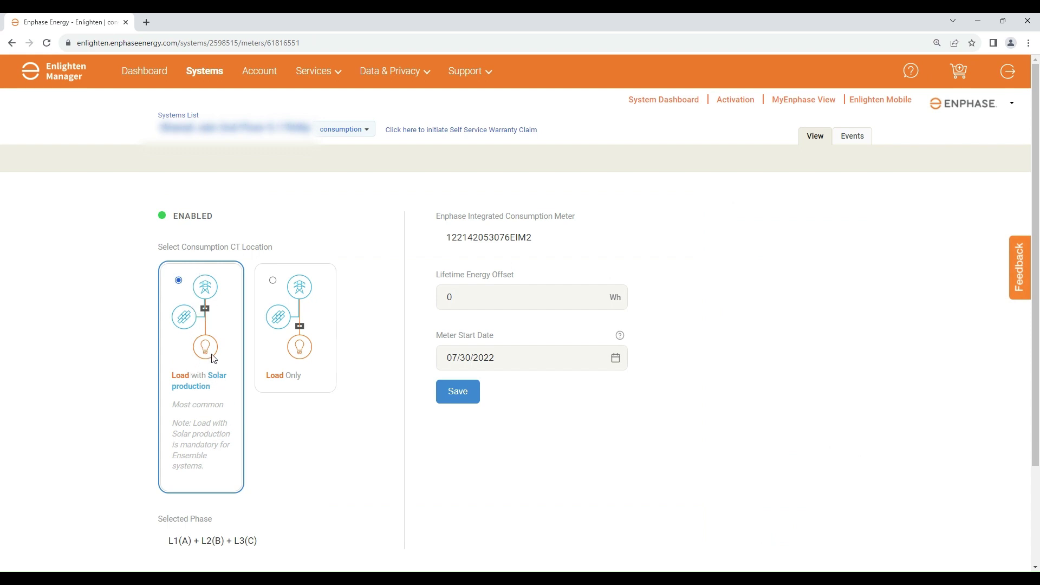
scroll(283, 334, "down", 3)
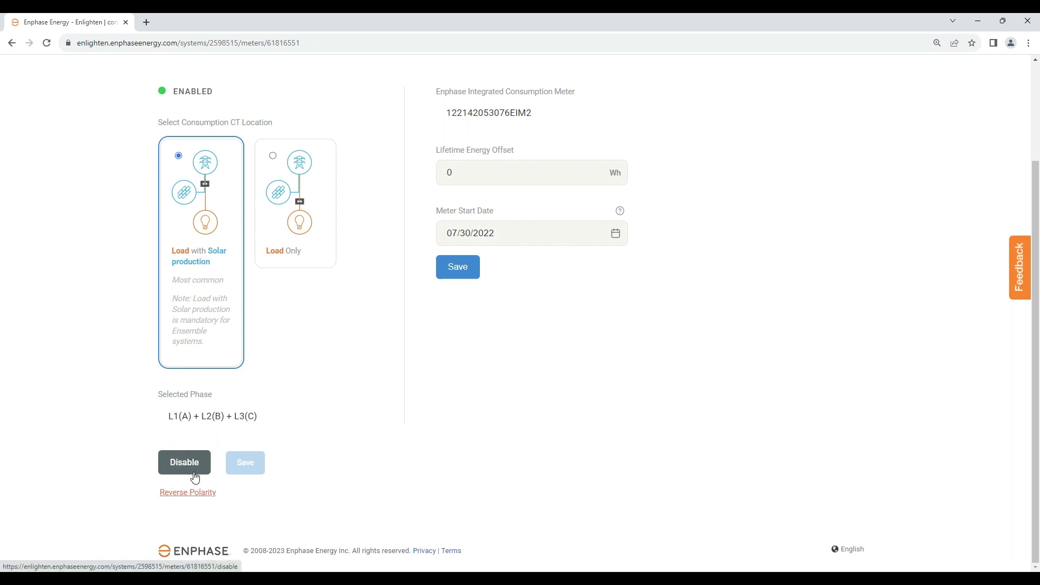
left_click(194, 494)
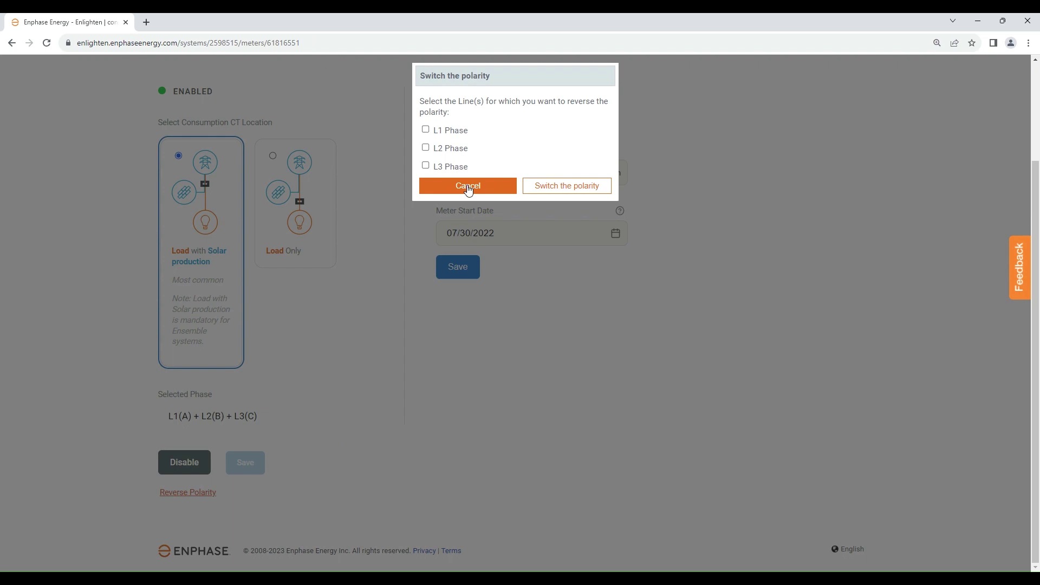
left_click(468, 186)
scroll(343, 352, "up", 3)
left_click(359, 130)
left_click(337, 158)
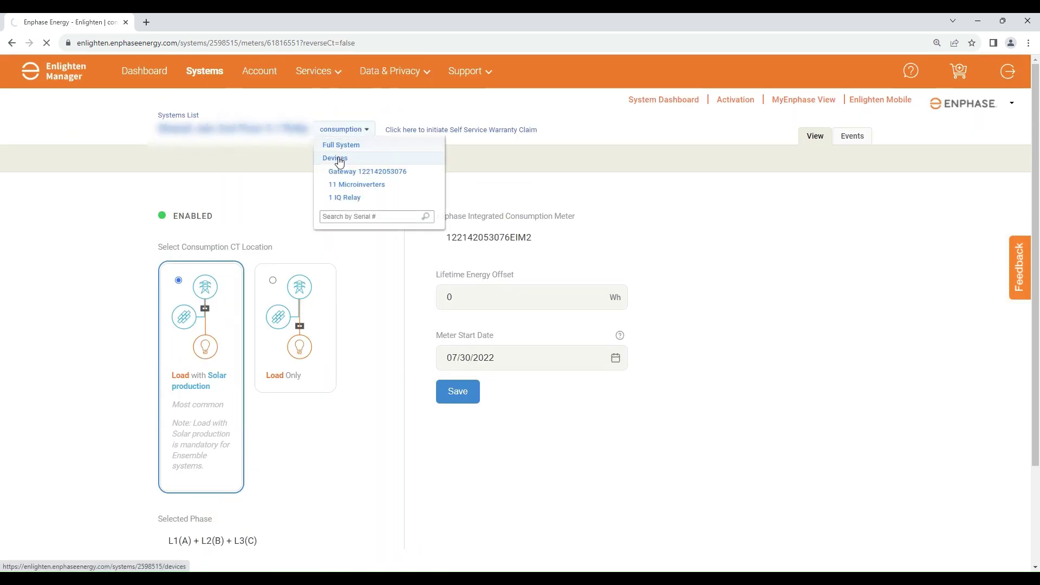
Show the system's Events log filtered from Current to Resolved, listing 1,663 events
left_click(742, 141)
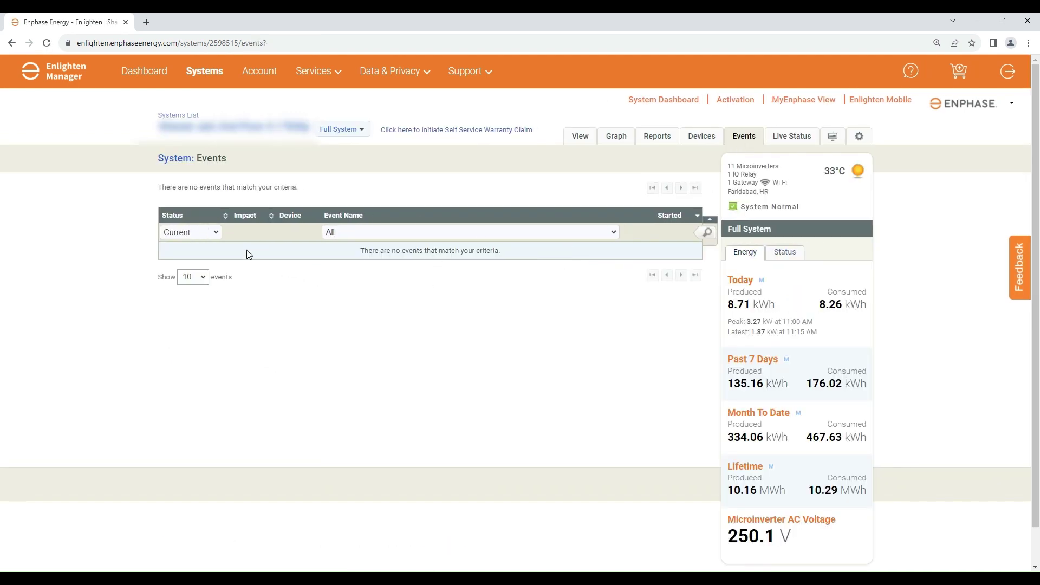
left_click(215, 231)
left_click(184, 251)
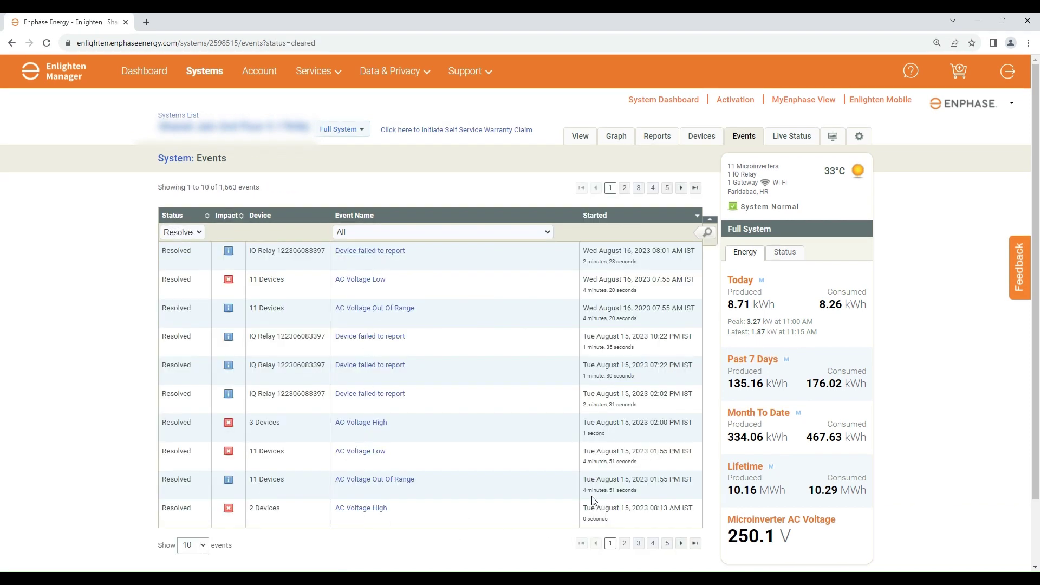
View live power flow for phase L3(C), then return to the array view showing past 7 days energy
left_click(797, 137)
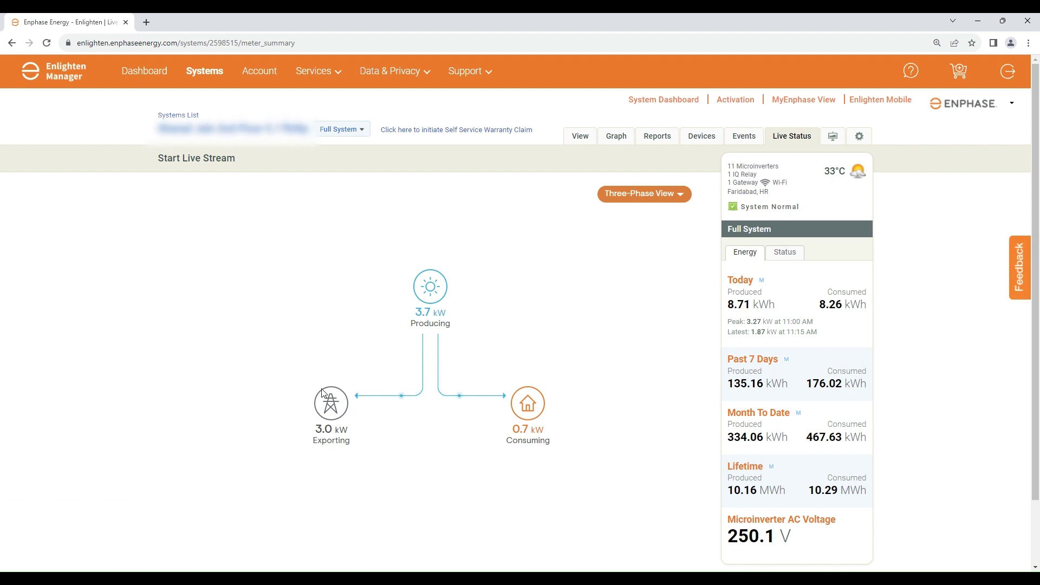
left_click(647, 194)
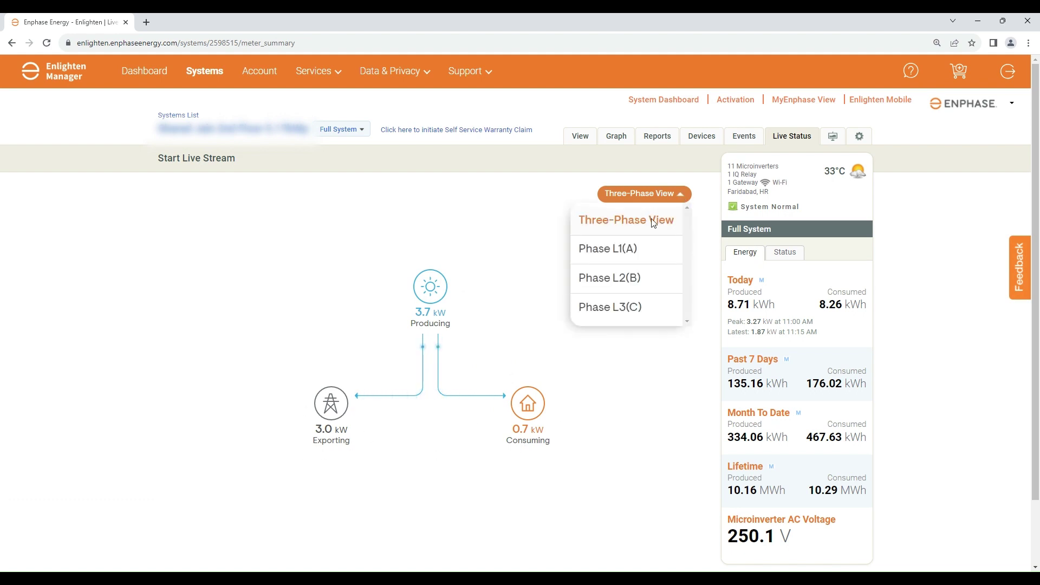
left_click(620, 257)
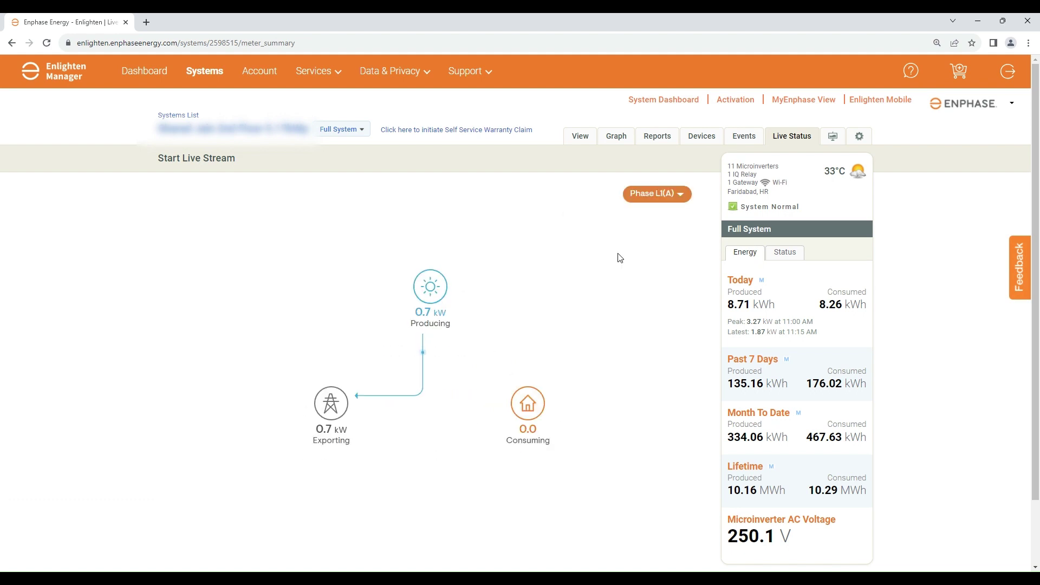
left_click(835, 139)
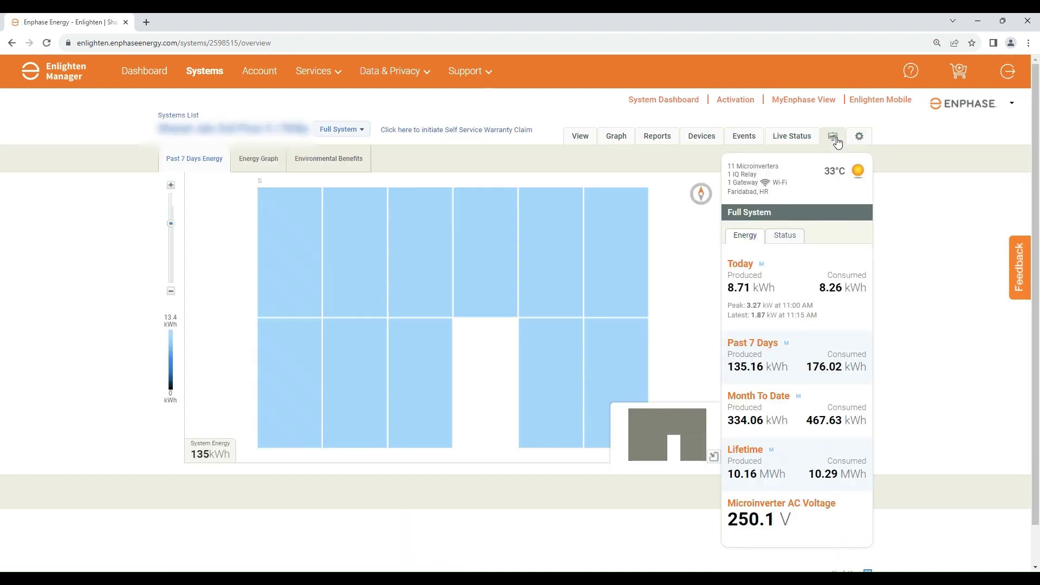
Compare daily produced vs consumed energy, check environmental benefits (10.2 MWh, 7.20 tons), then go to system settings
left_click(261, 165)
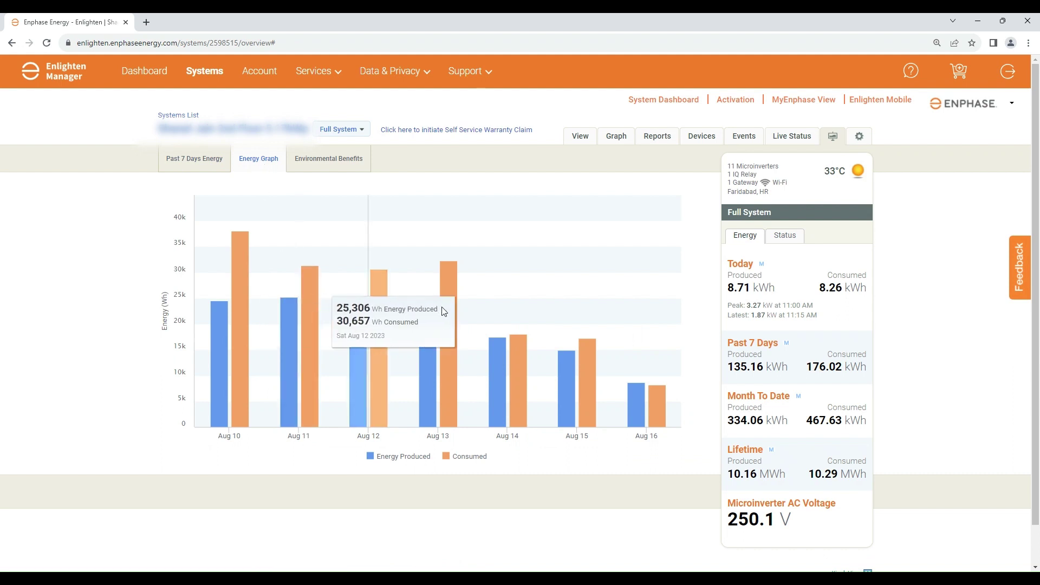
left_click(332, 159)
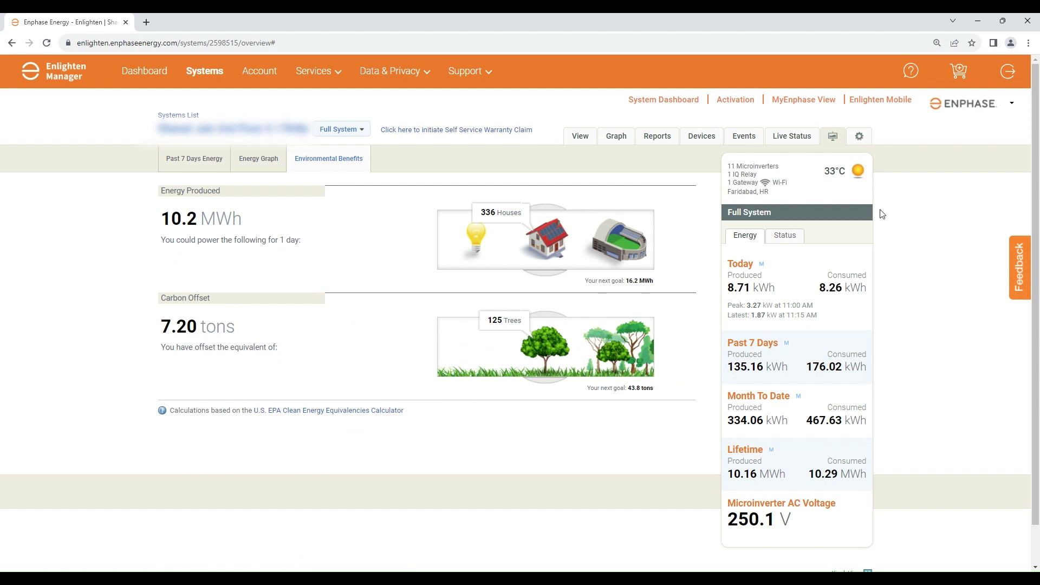
left_click(859, 139)
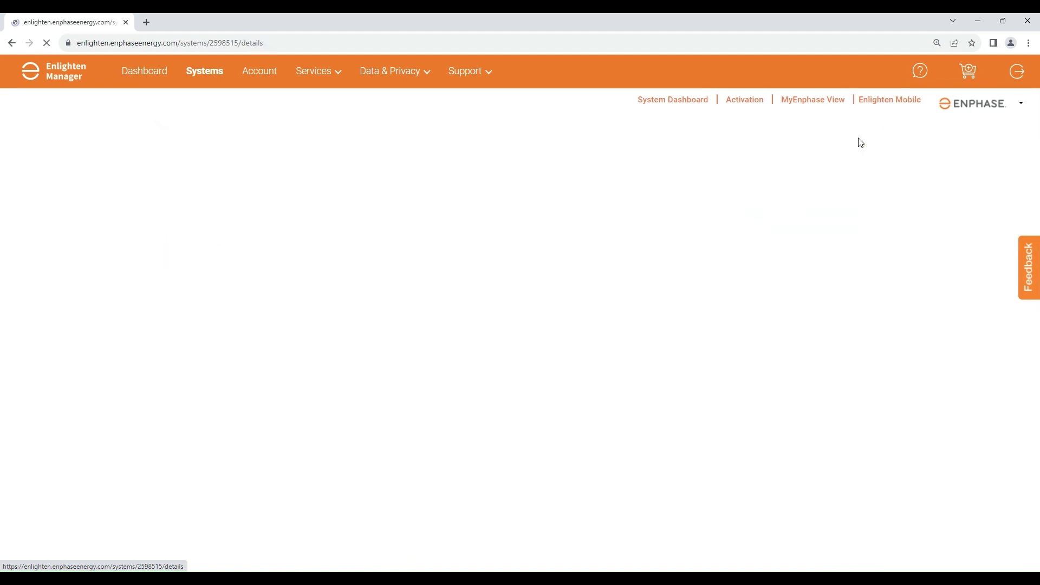
Browse grid profile choices keeping India Grid Profile, then review array S (11 modules) and Self Service
scroll(421, 324, "down", 10)
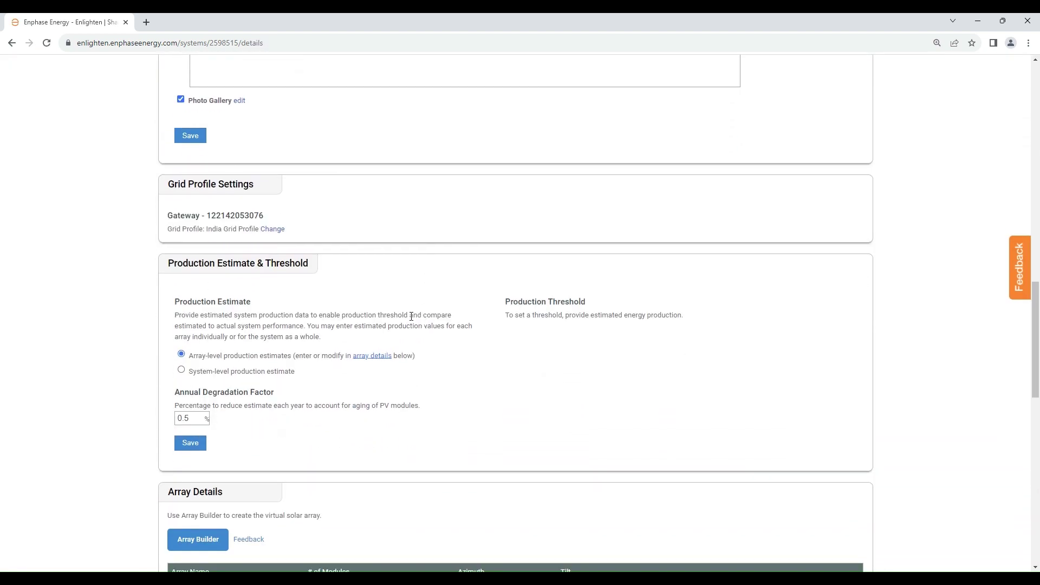
left_click(269, 229)
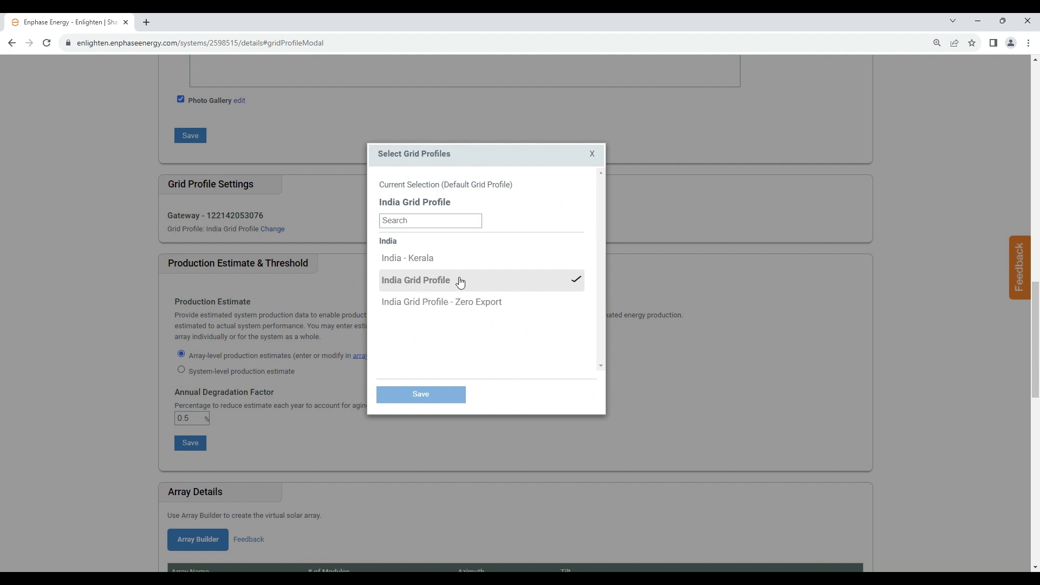
left_click(594, 155)
scroll(324, 301, "down", 3)
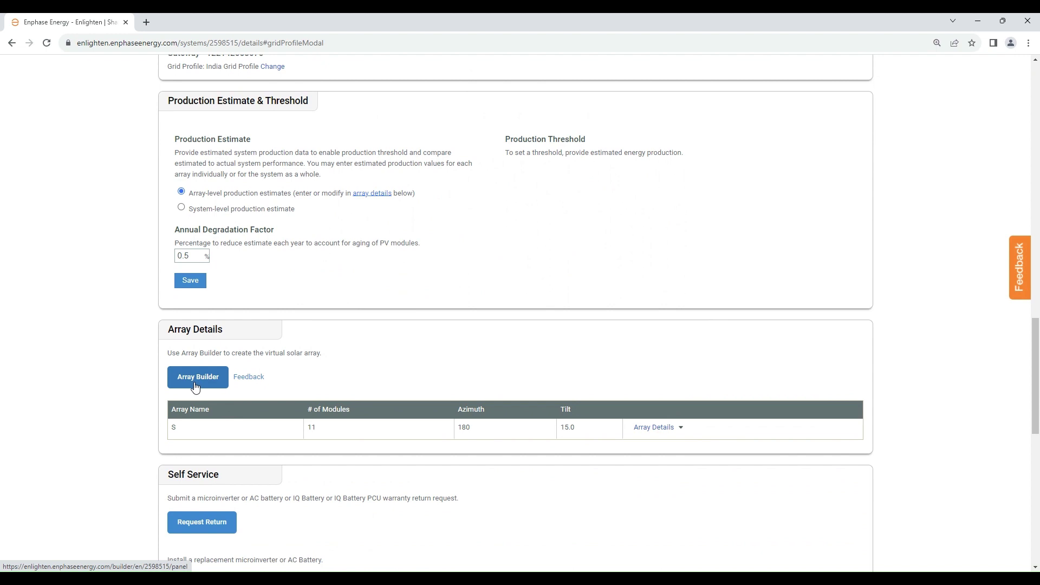
scroll(195, 386, "down", 5)
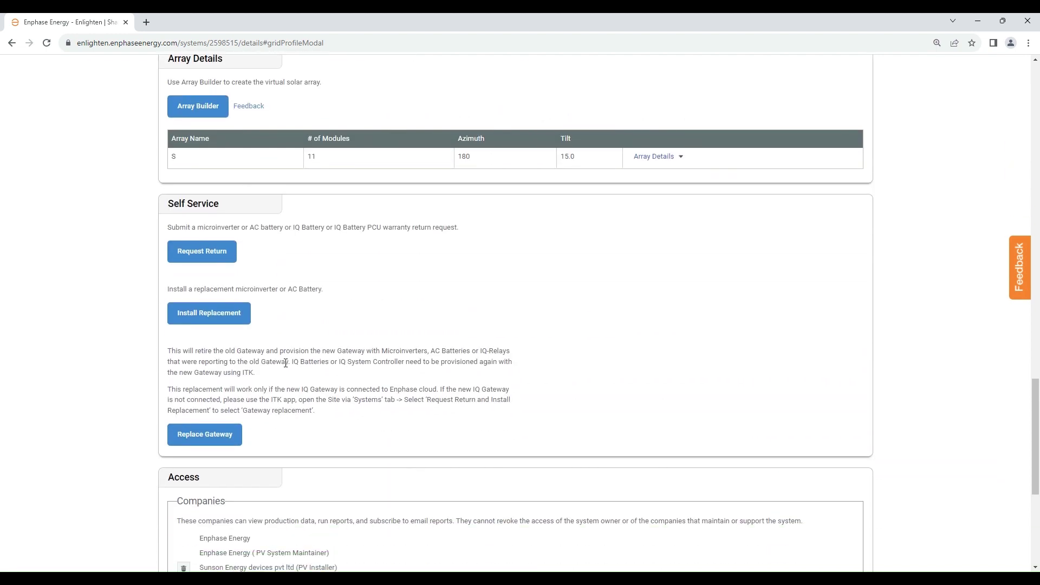